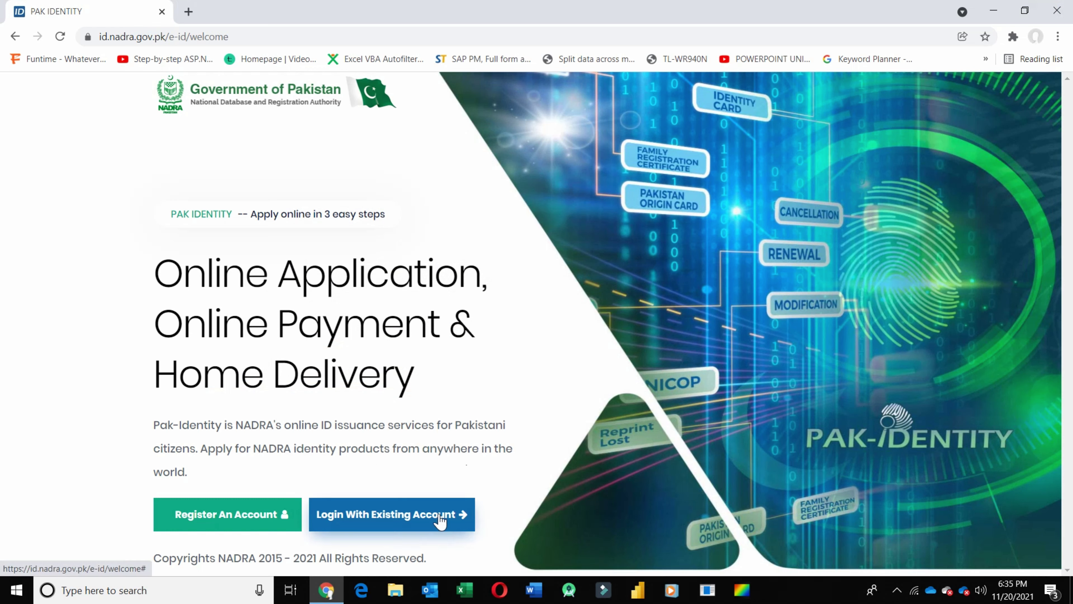
# - Open the account registration form and enter the applicant's forename
pyautogui.click(203, 516)
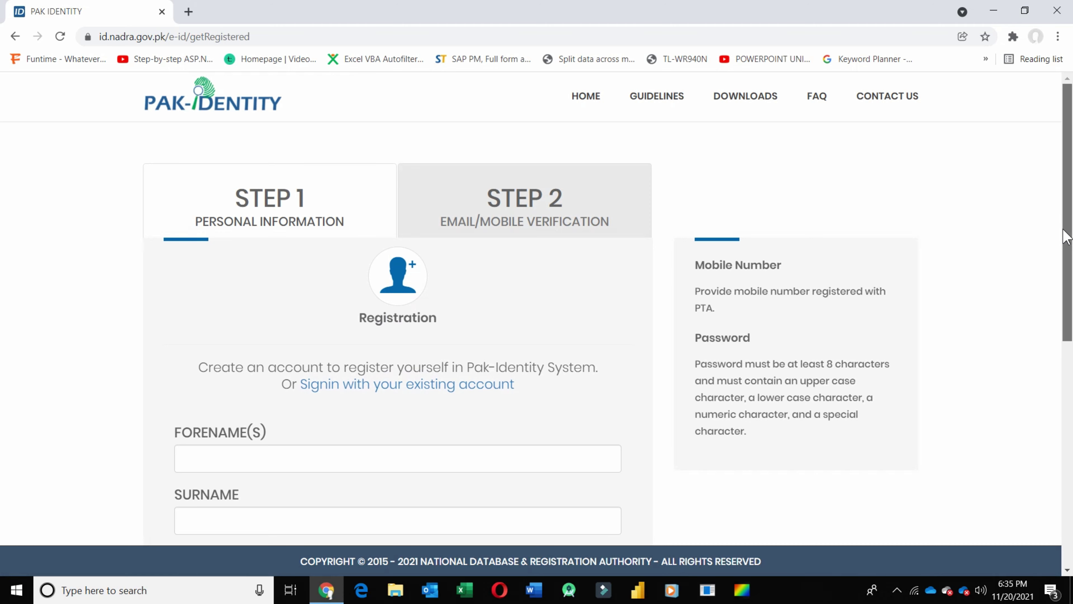
pyautogui.moveTo(1067, 241); pyautogui.dragTo(1046, 352)
pyautogui.click(570, 242)
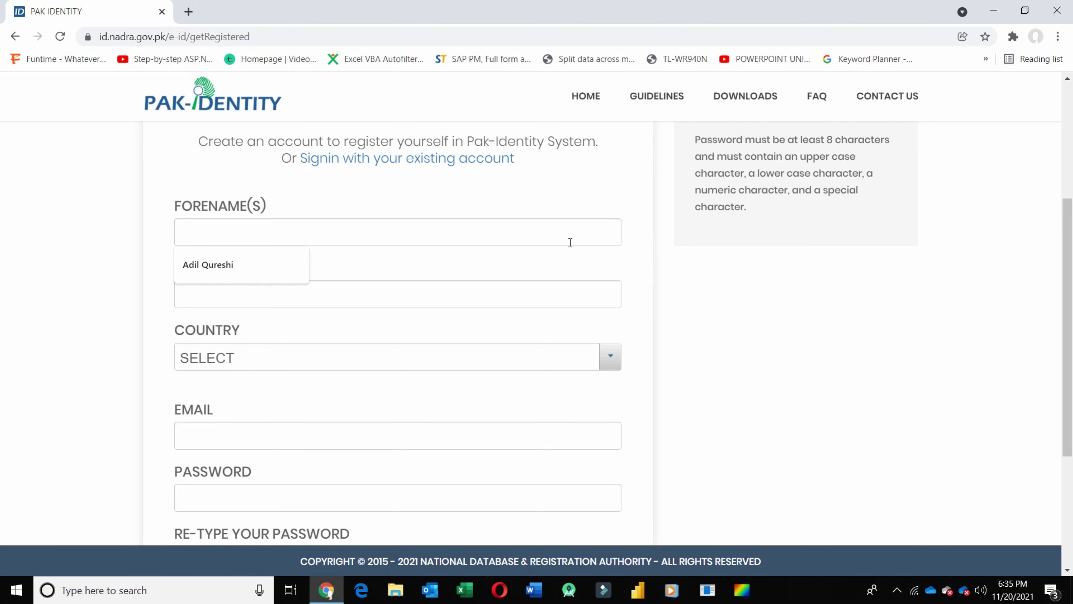
pyautogui.write('Ad')
pyautogui.press('BackSpace')
pyautogui.press('BackSpace')
pyautogui.write('Ad')
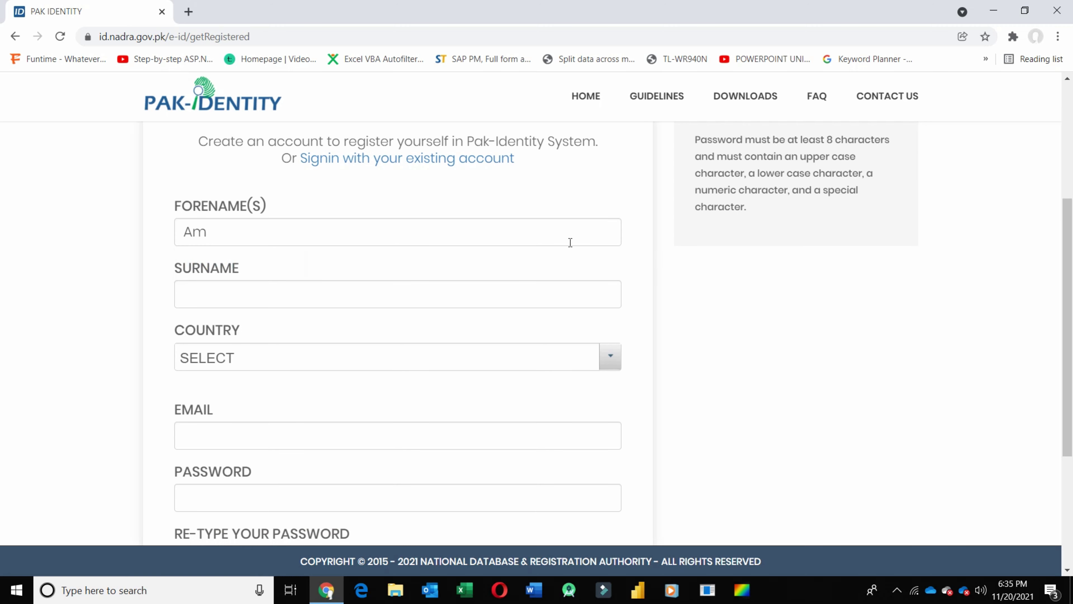
pyautogui.press('BackSpace')
# - Fill the surname field with the saved autofill suggestion
pyautogui.click(553, 299)
pyautogui.press('Down')
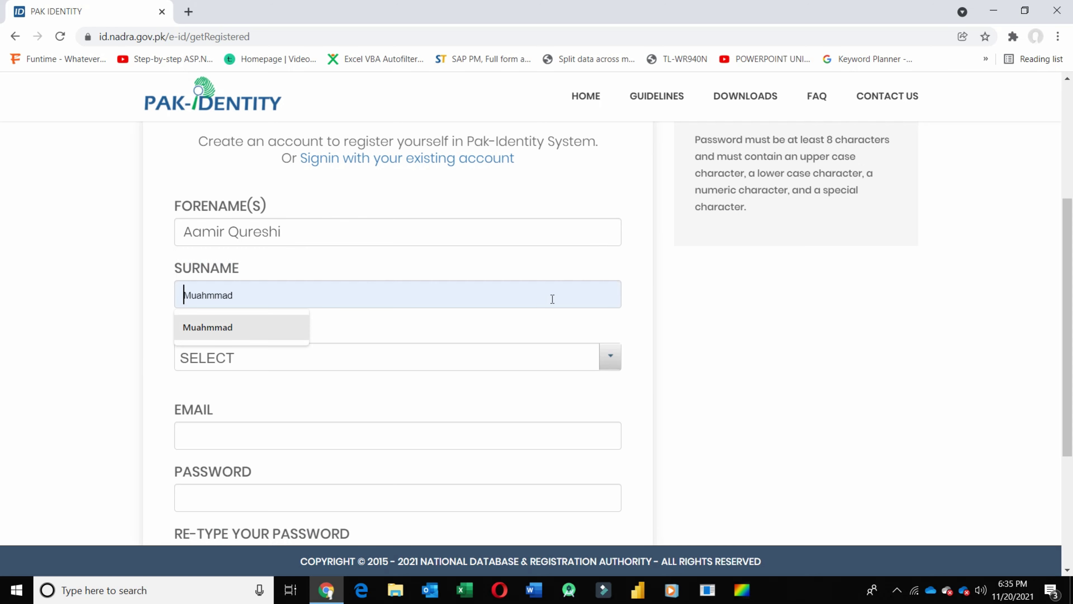
pyautogui.press('Return')
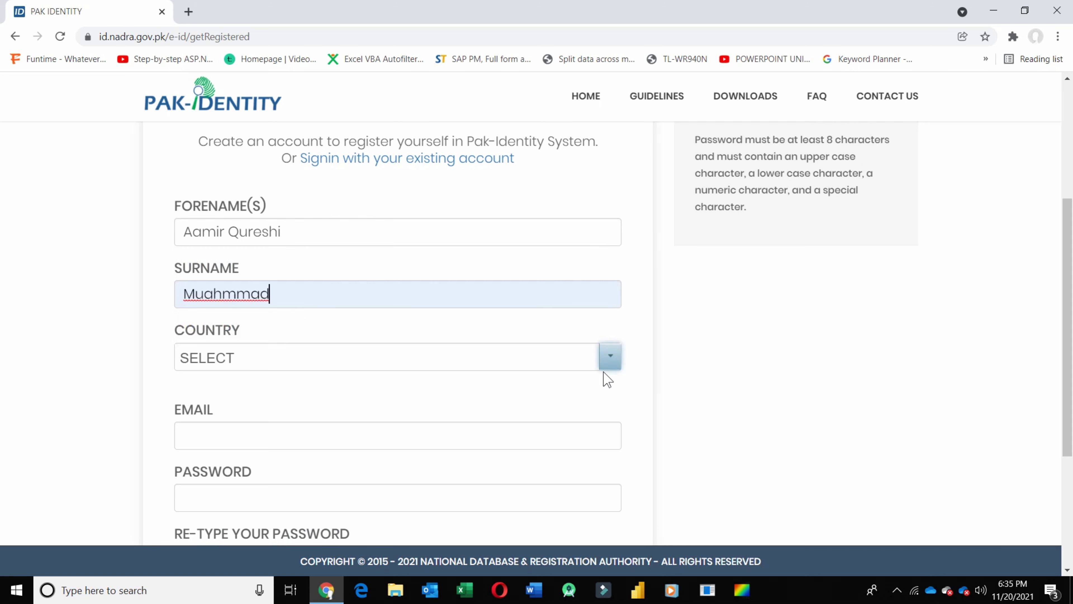
# - Choose Pakistan as the country and Telenor as the mobile operator, and enter the mobile number
pyautogui.click(610, 356)
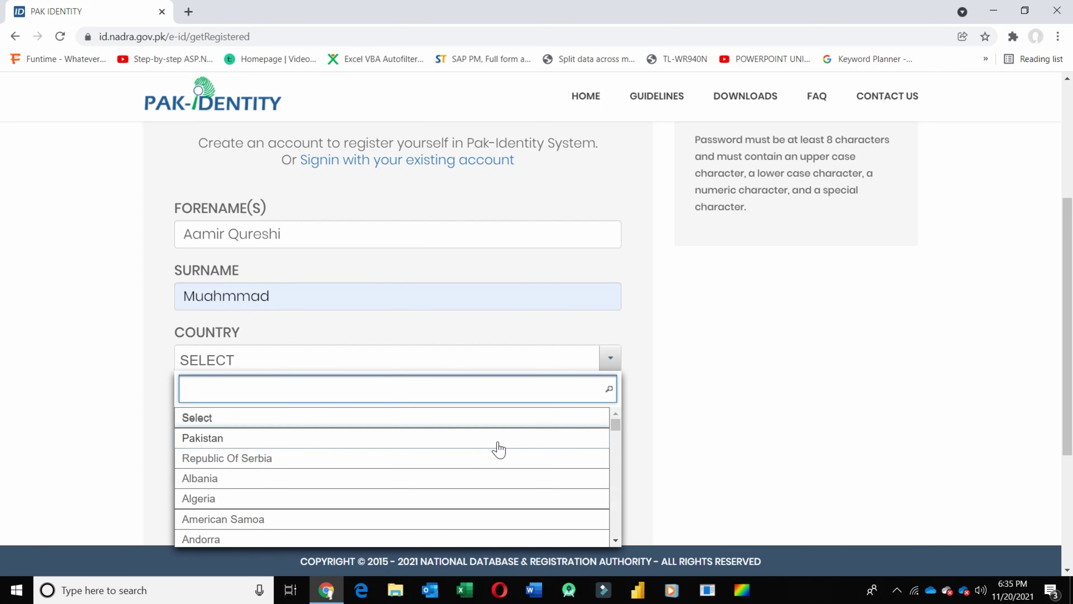
pyautogui.click(194, 438)
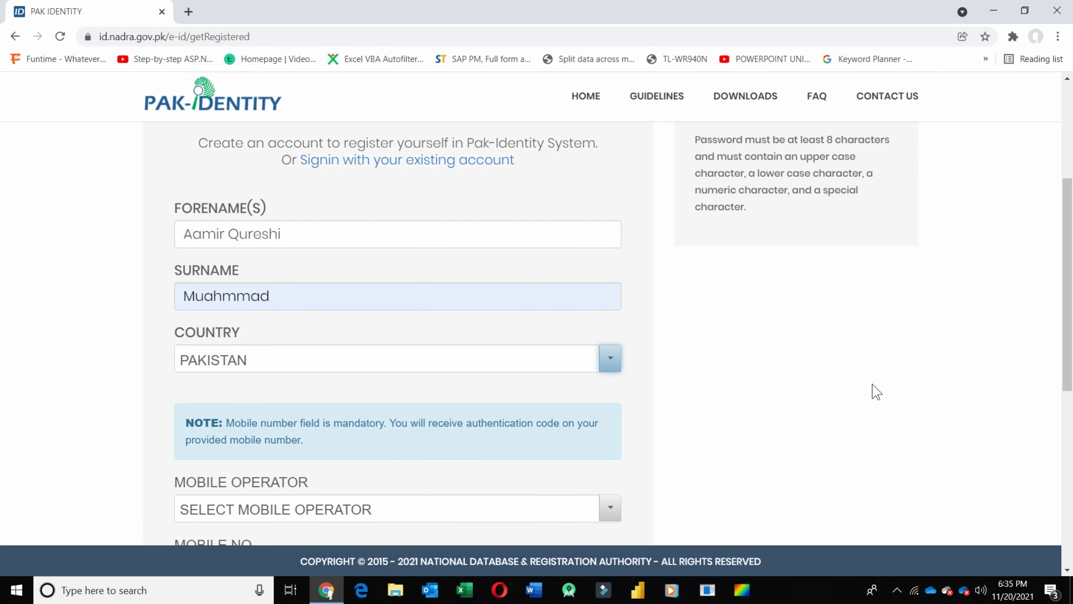
pyautogui.scroll(-3, 874, 393)
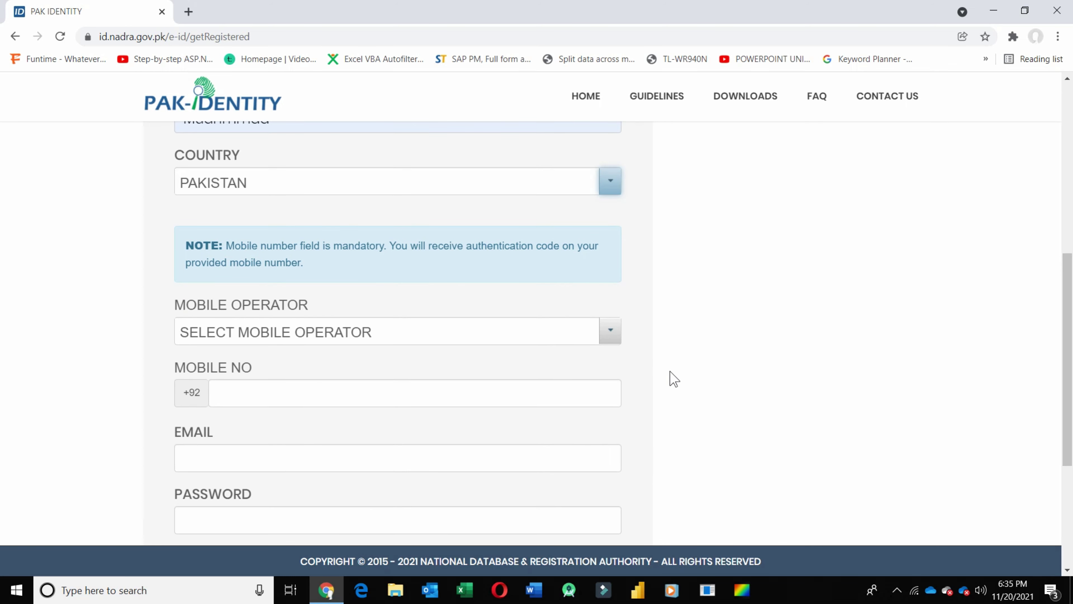
pyautogui.click(604, 334)
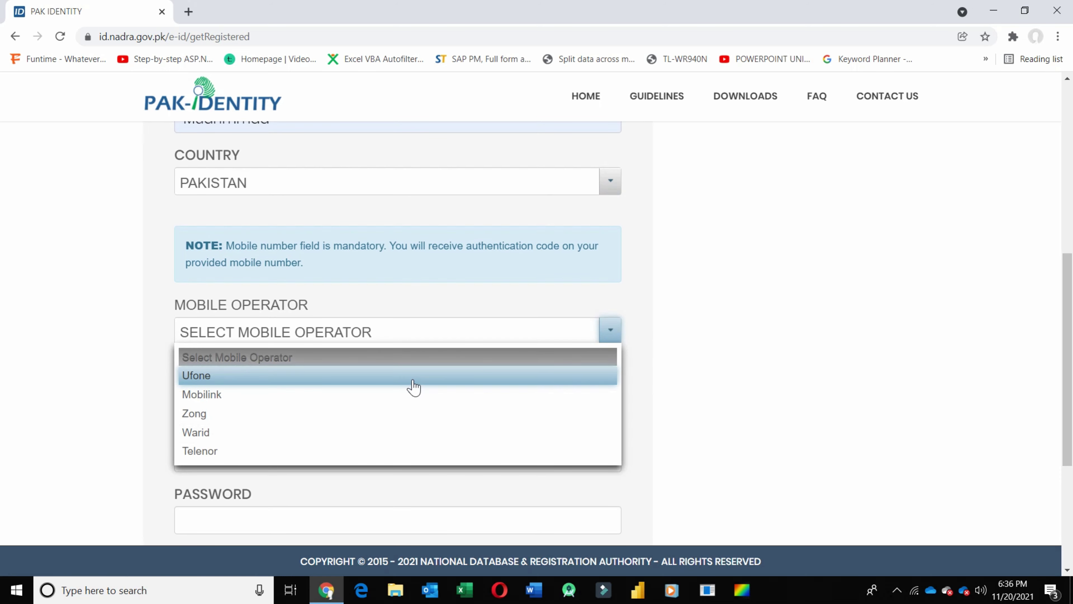
pyautogui.click(401, 450)
pyautogui.click(385, 398)
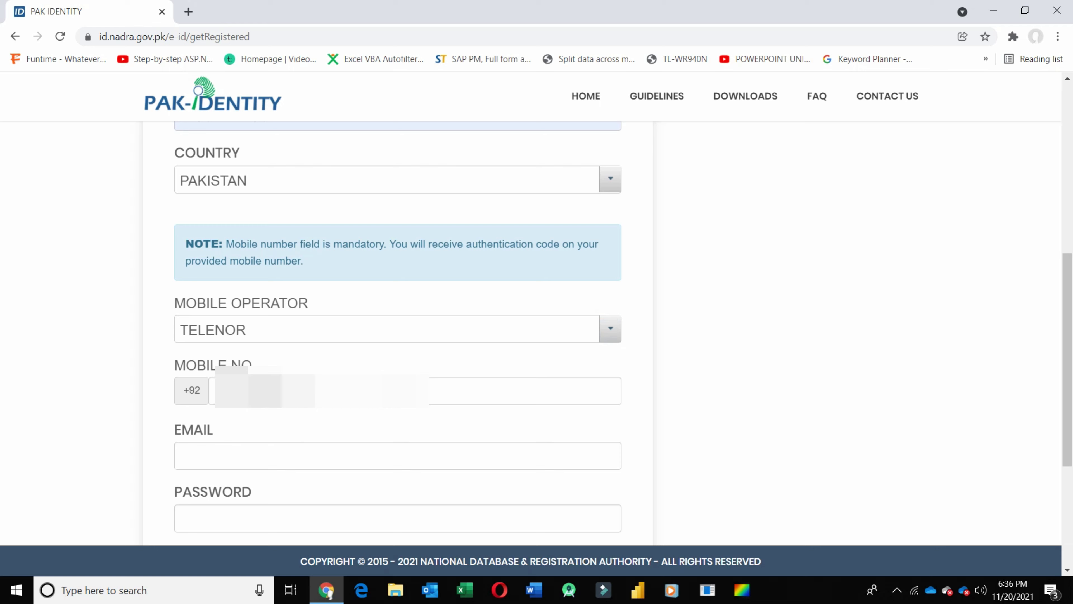
pyautogui.click(438, 451)
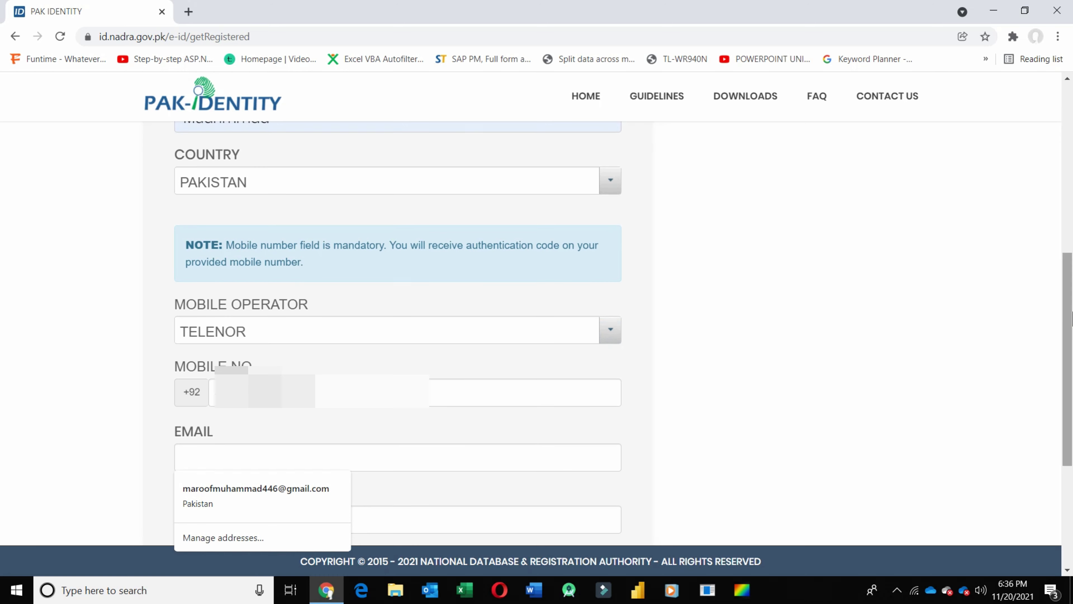
# - Enter the applicant's e-mail address and a Strong-rated account password
pyautogui.scroll(-3, 1068, 380)
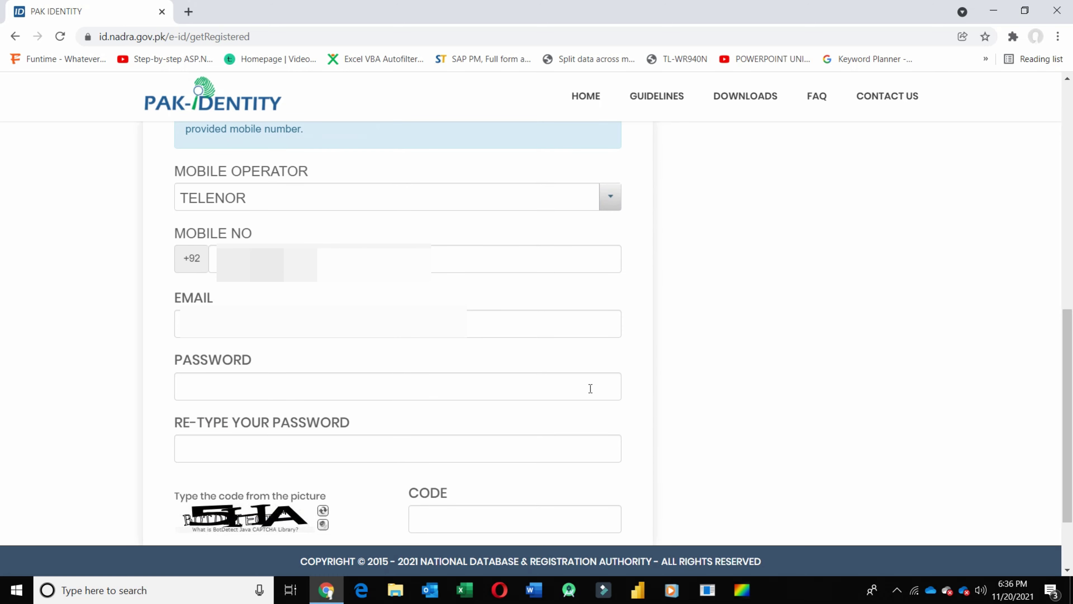
pyautogui.click(590, 388)
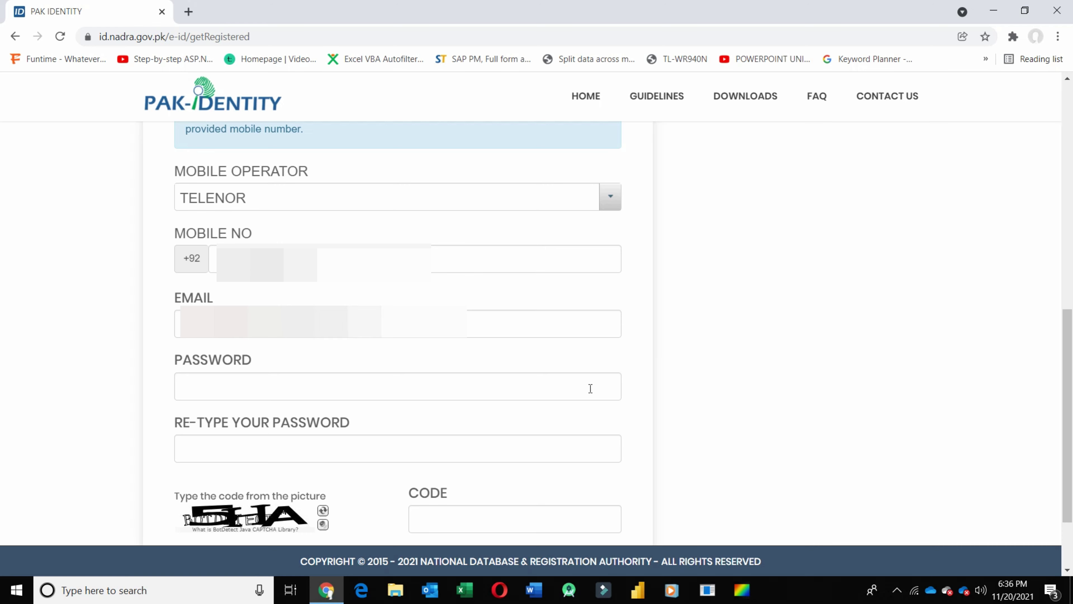
pyautogui.click(529, 391)
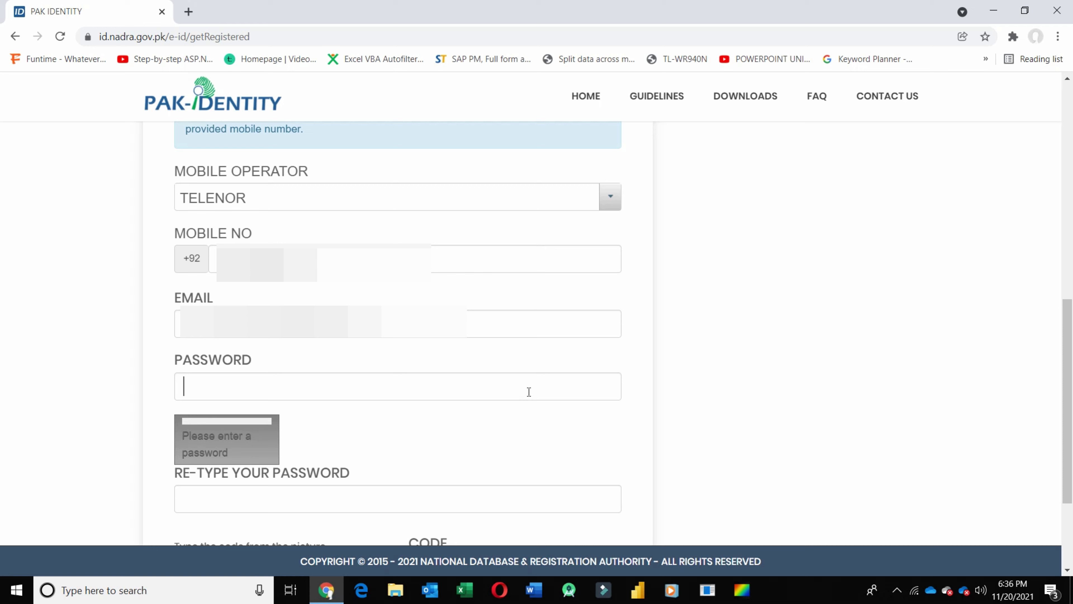
pyautogui.write('1234')
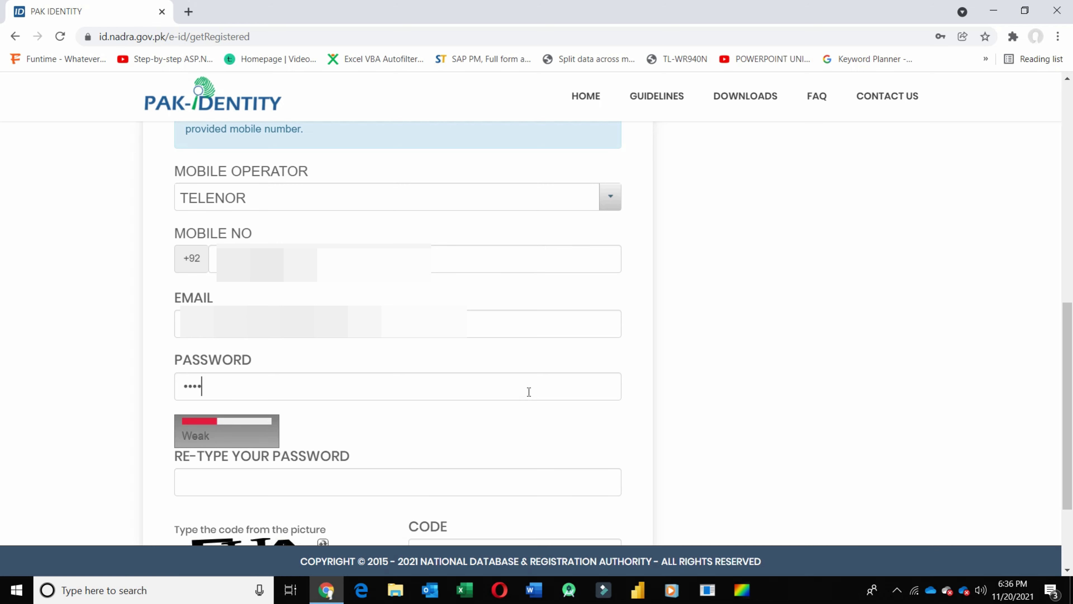
pyautogui.press('BackSpace')
pyautogui.press('BackSpace')
pyautogui.press('BackSpace')
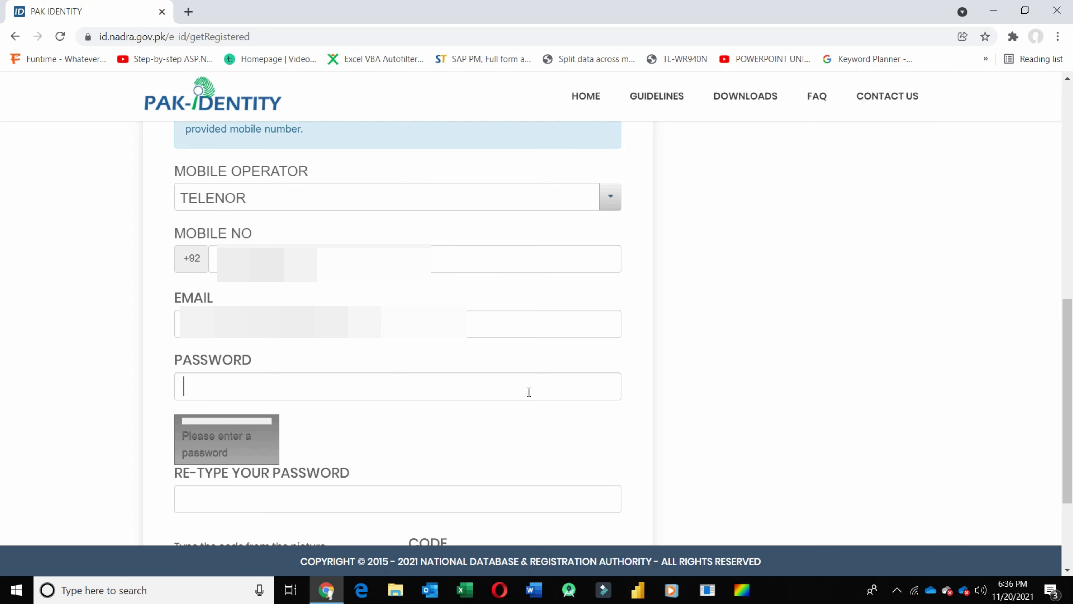
pyautogui.write('1234567')
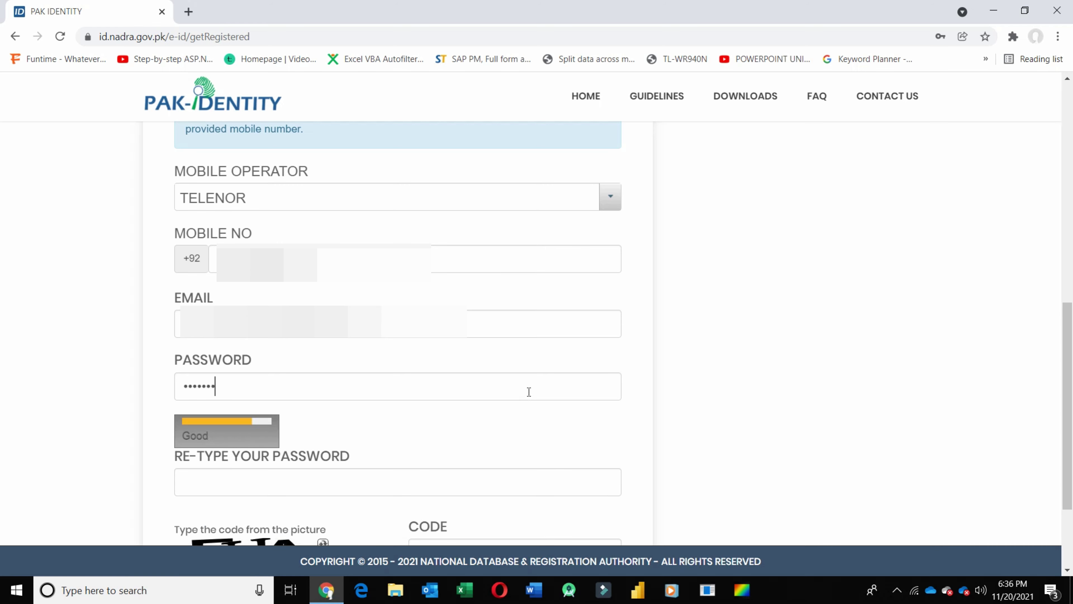
pyautogui.write('890@')
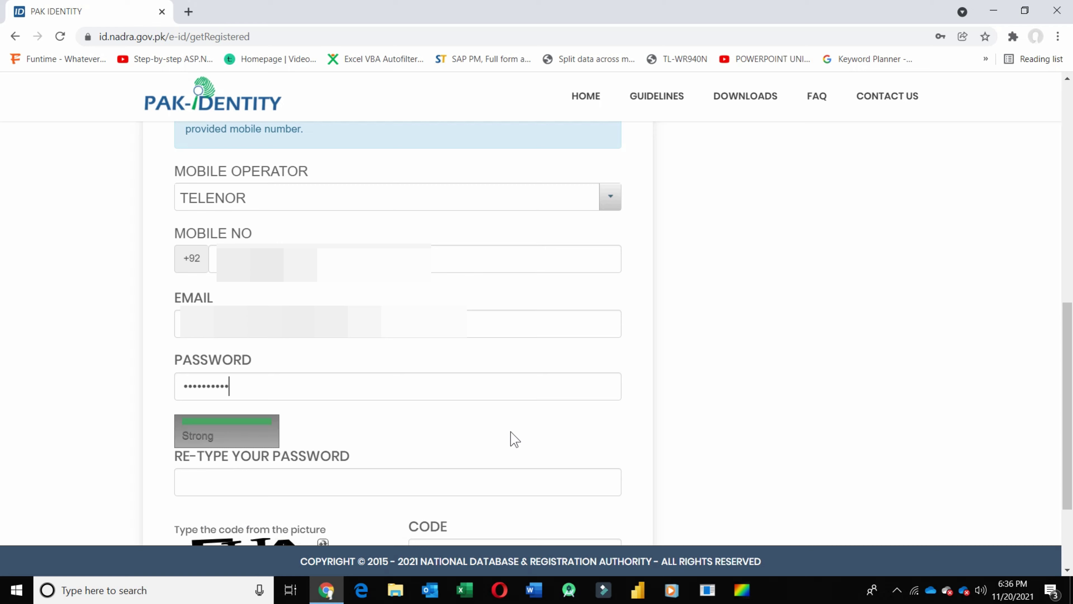
# - Re-type the same password in the confirmation field
pyautogui.click(489, 490)
pyautogui.write('123456')
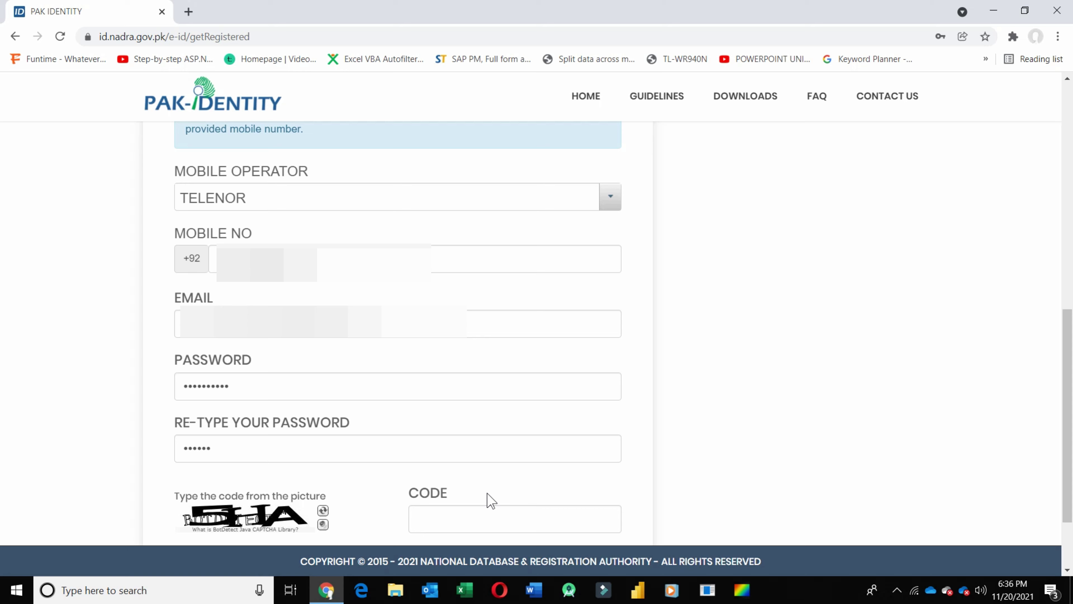
pyautogui.write('7890@')
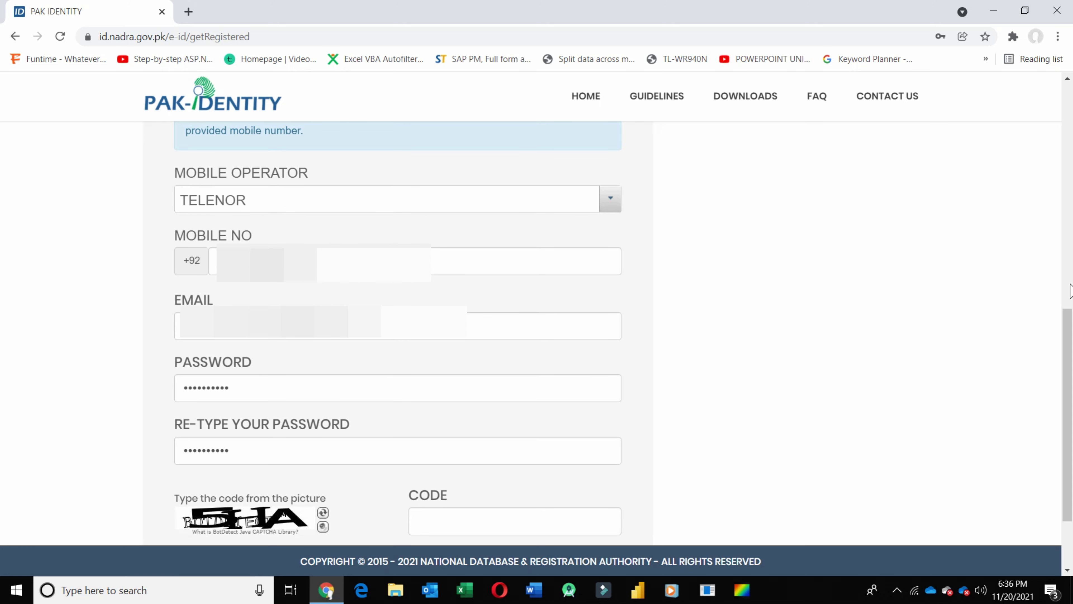
pyautogui.moveTo(1064, 327); pyautogui.dragTo(1064, 371)
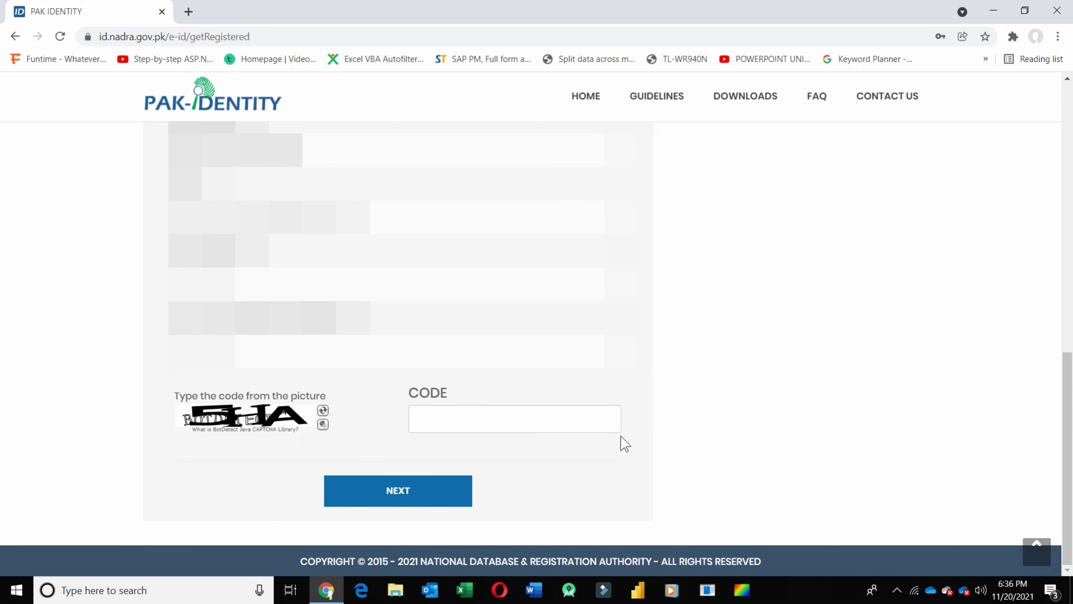
# - Refresh the captcha image and enter code 86P
pyautogui.click(454, 417)
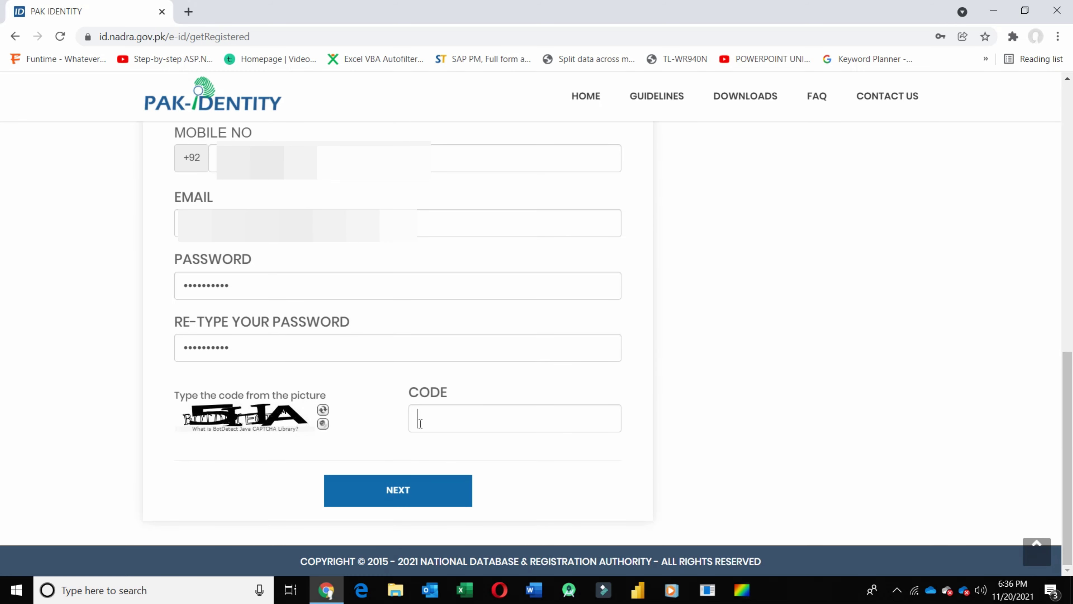
pyautogui.click(321, 410)
pyautogui.click(485, 425)
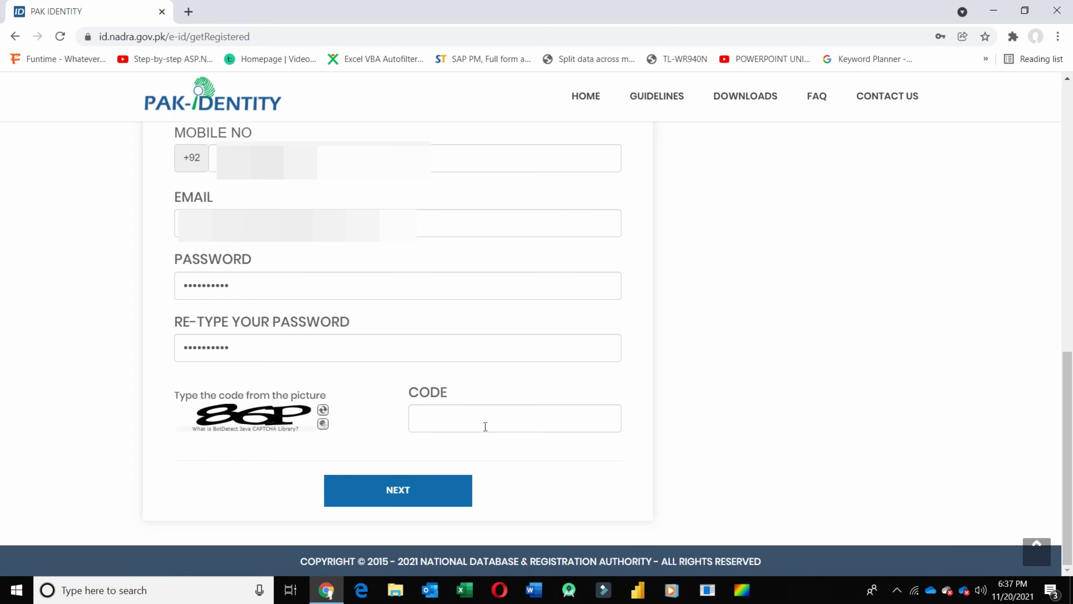
pyautogui.write('86P')
# - Submit the registration, then return from Registration Inprocess to the login form
pyautogui.click(411, 490)
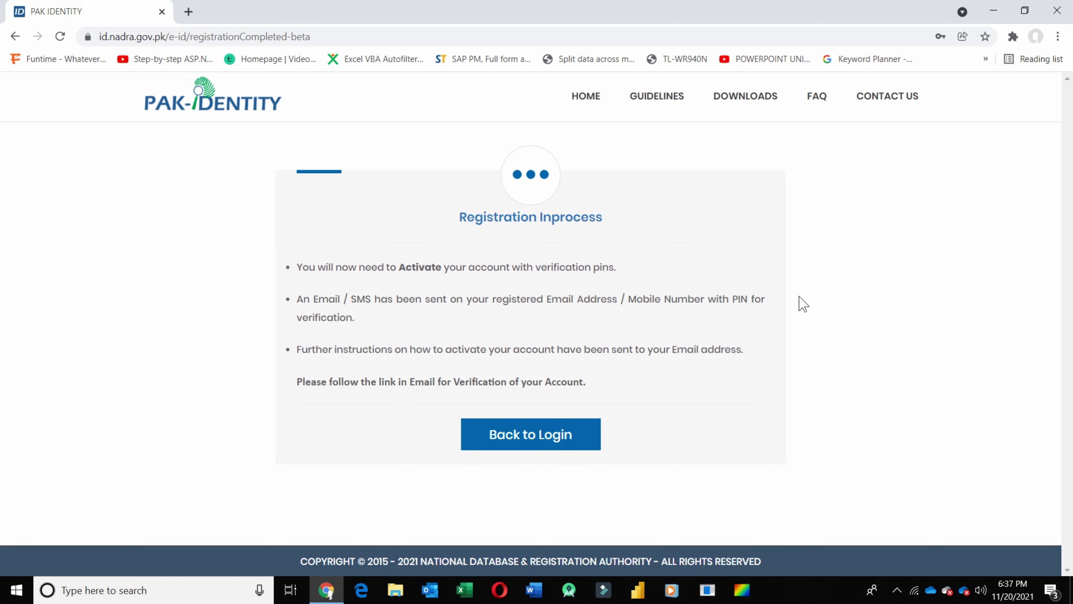
pyautogui.click(541, 441)
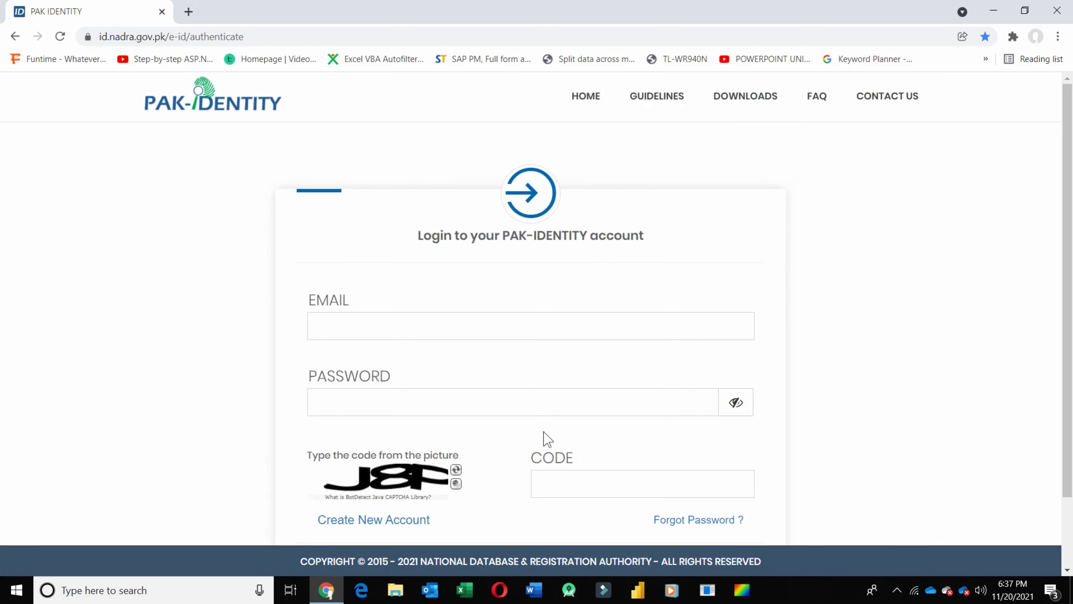
pyautogui.moveTo(1071, 273); pyautogui.dragTo(1069, 364)
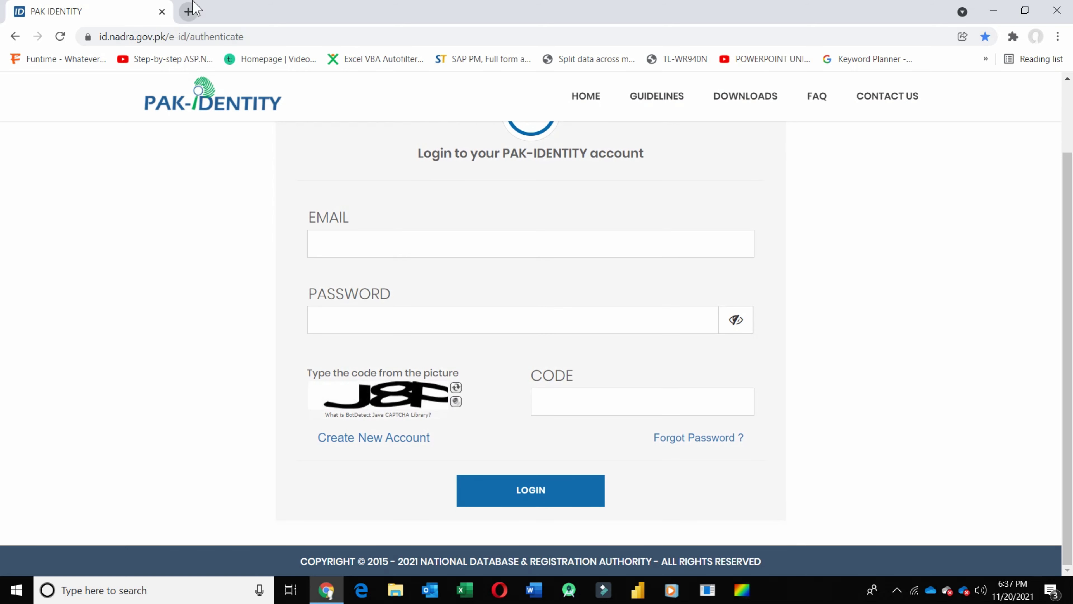
# - In a new tab, open Gmail's PAK IDENTITY registration email and scroll to its verification link
pyautogui.click(189, 11)
pyautogui.click(973, 95)
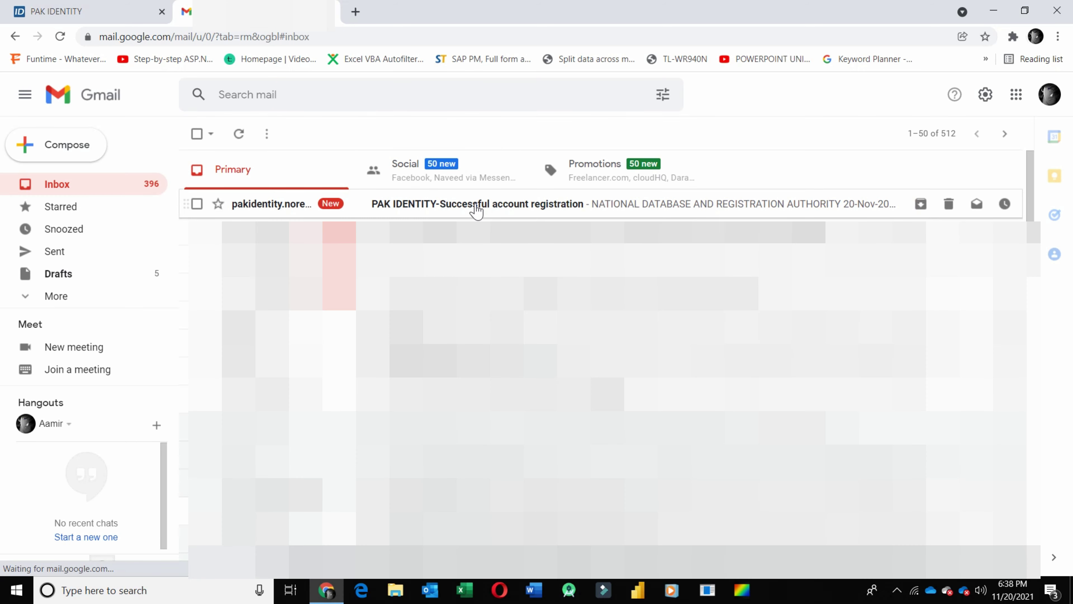
pyautogui.click(476, 205)
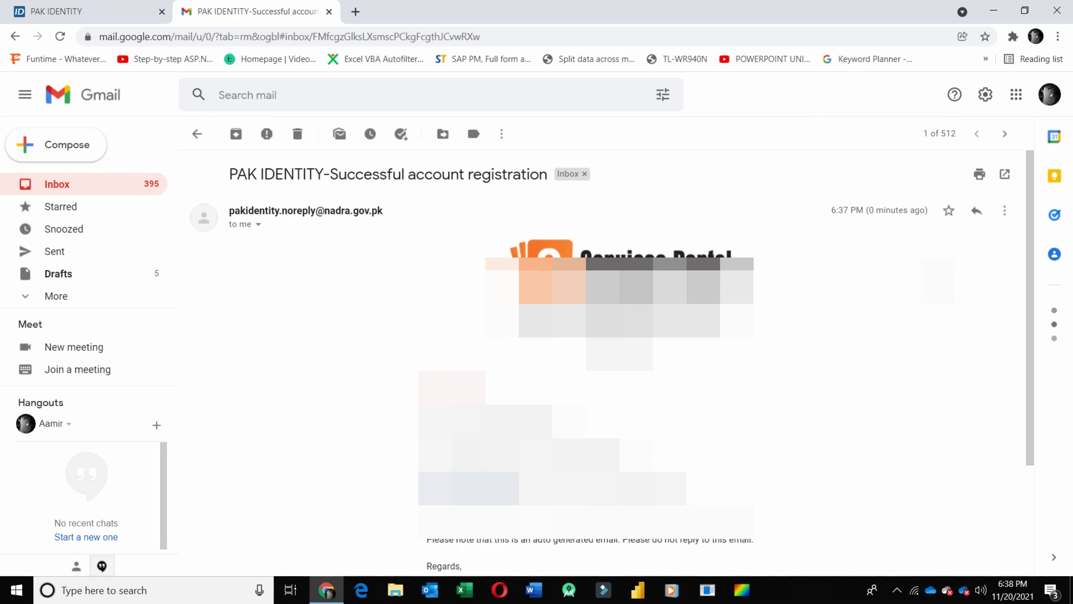
pyautogui.moveTo(1030, 264); pyautogui.dragTo(1026, 380)
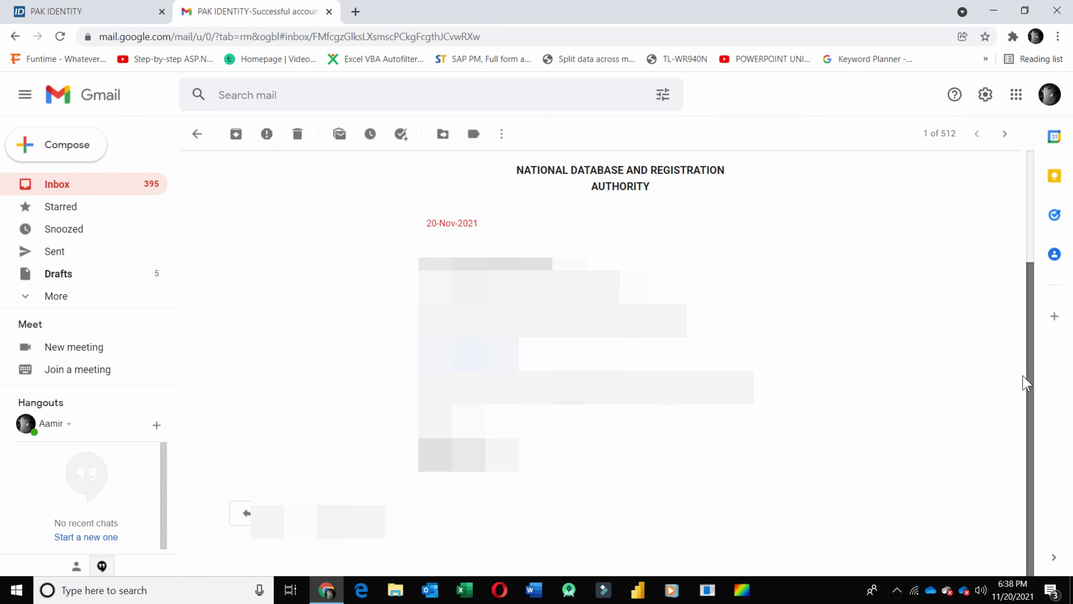
# - Follow the email's verification link and paste the emailed PIN into Verification Pin
pyautogui.click(501, 354)
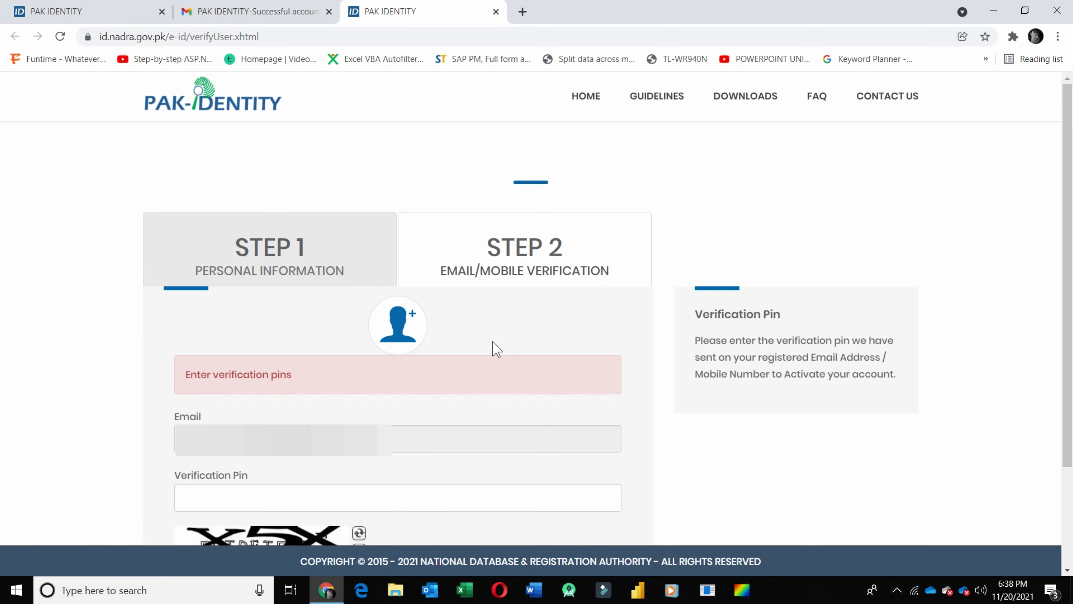
pyautogui.click(273, 12)
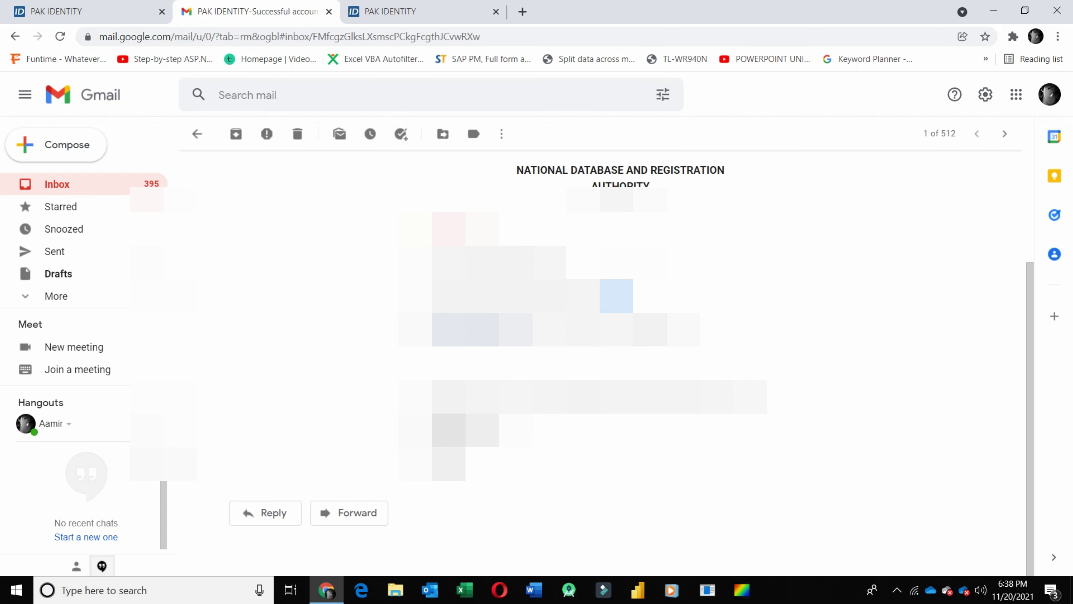
pyautogui.click(402, 17)
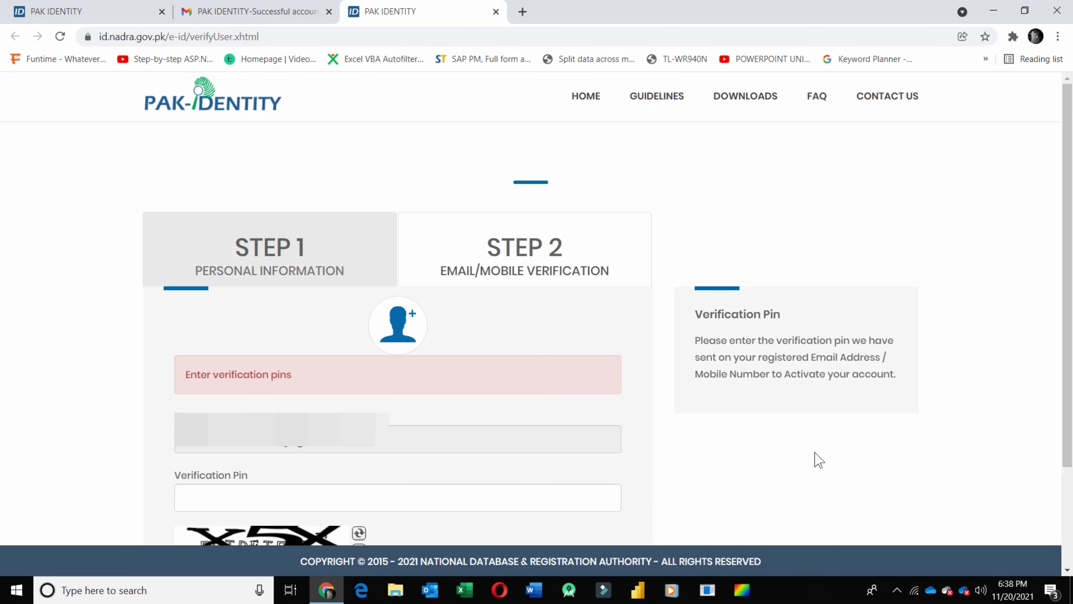
pyautogui.click(402, 494)
pyautogui.hotkey('ctrl', 'v')
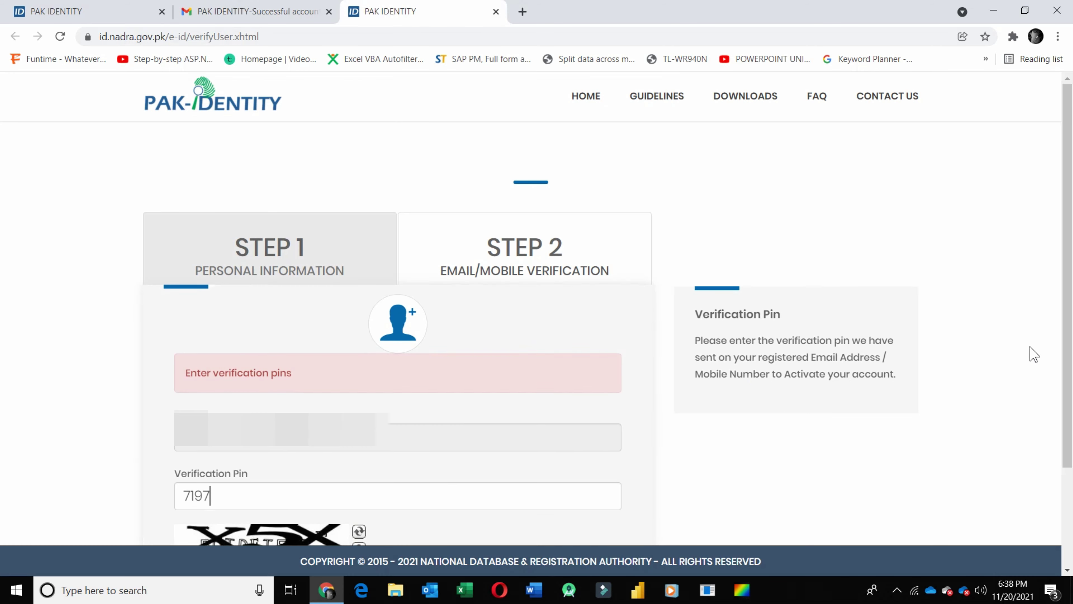
# - Refresh the picture code, enter RDN and submit to activate the account
pyautogui.scroll(-1, 1071, 374)
pyautogui.scroll(-3, 1070, 374)
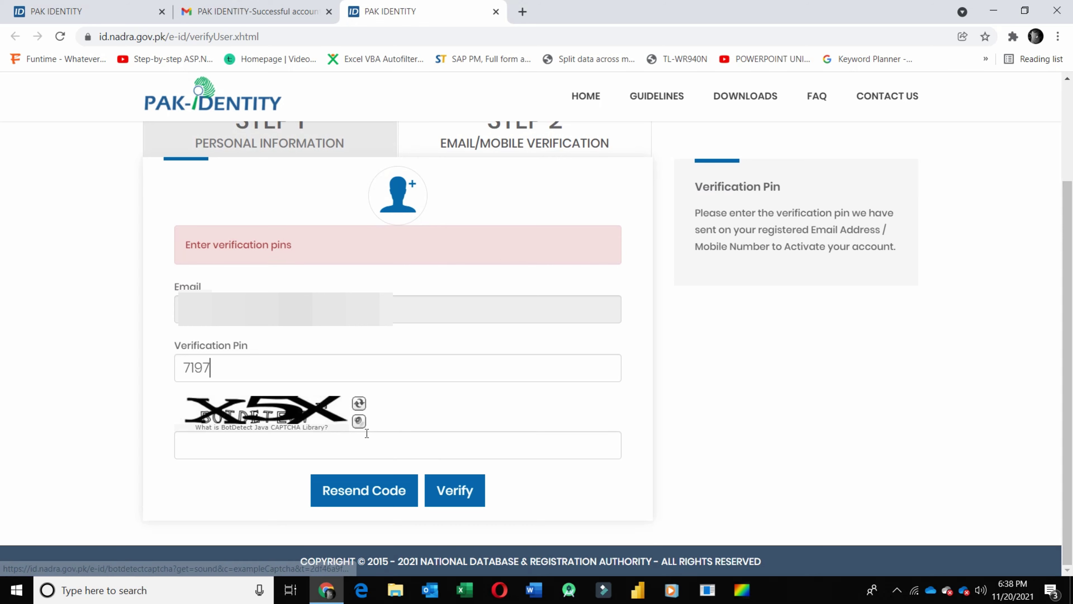
pyautogui.click(359, 403)
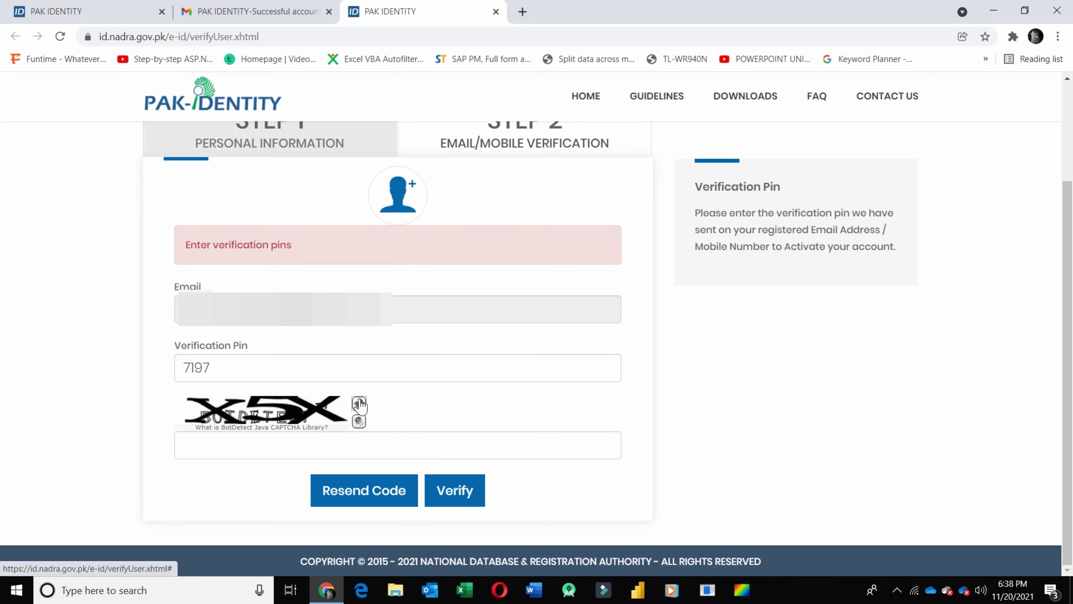
pyautogui.click(357, 451)
pyautogui.write('RD')
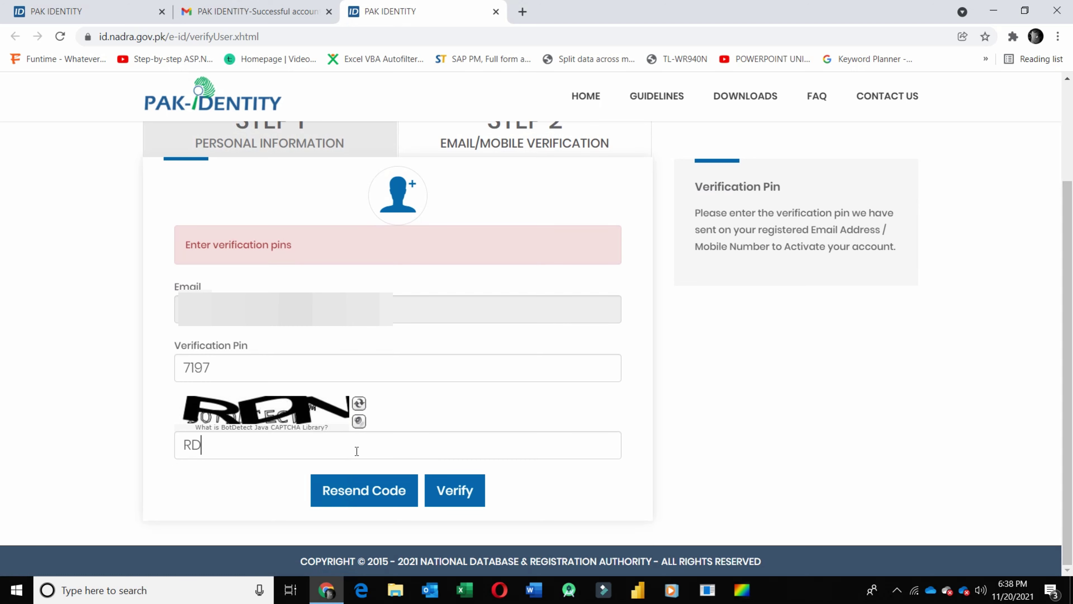
pyautogui.write('N')
pyautogui.click(460, 486)
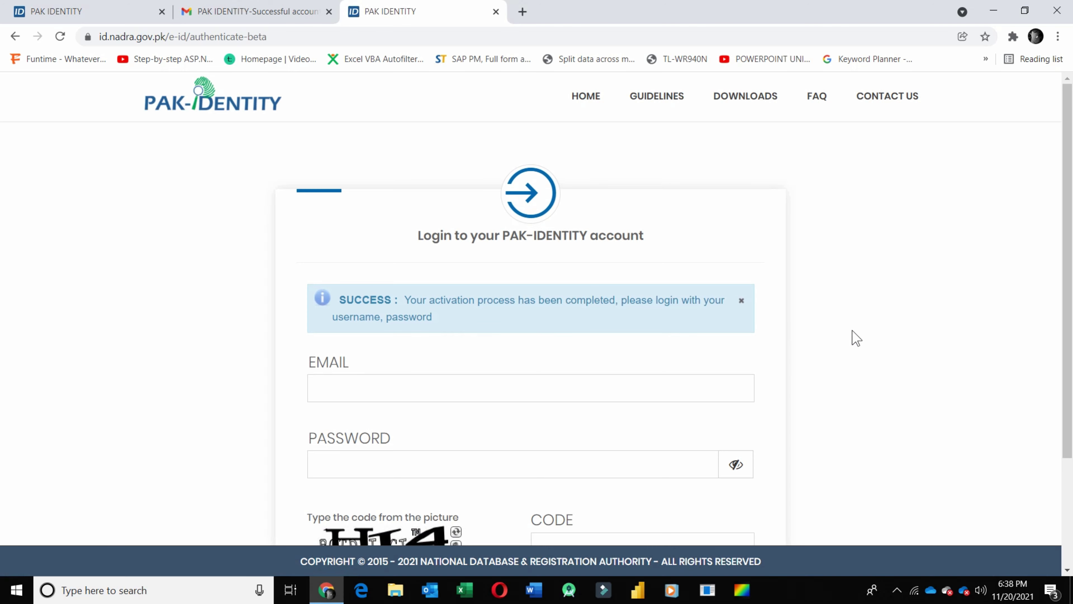
# - Enter the account's e-mail address and password on the login form
pyautogui.scroll(-3, 1071, 286)
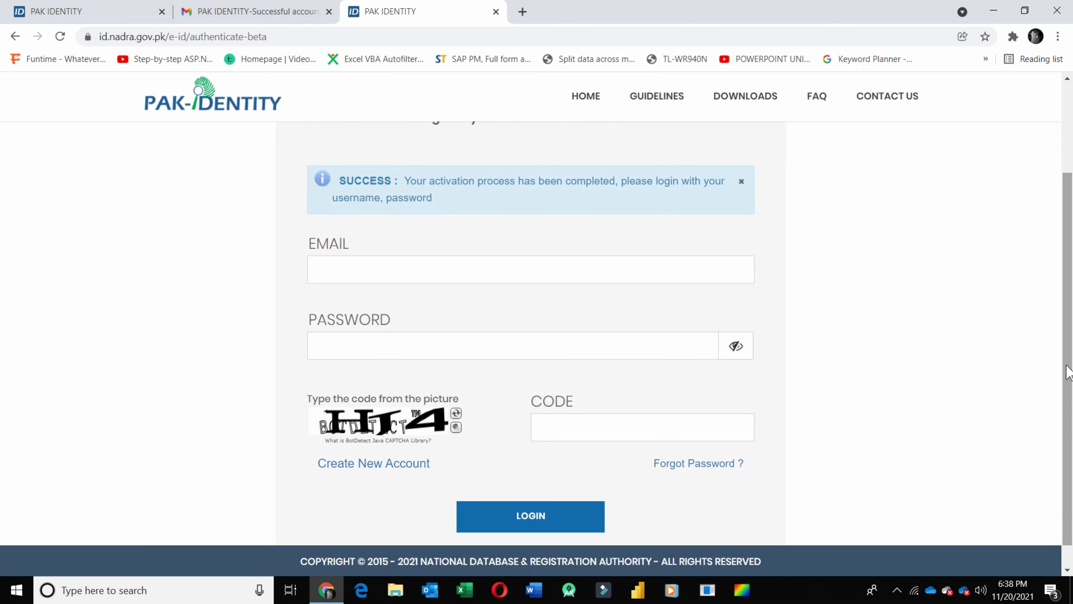
pyautogui.click(607, 275)
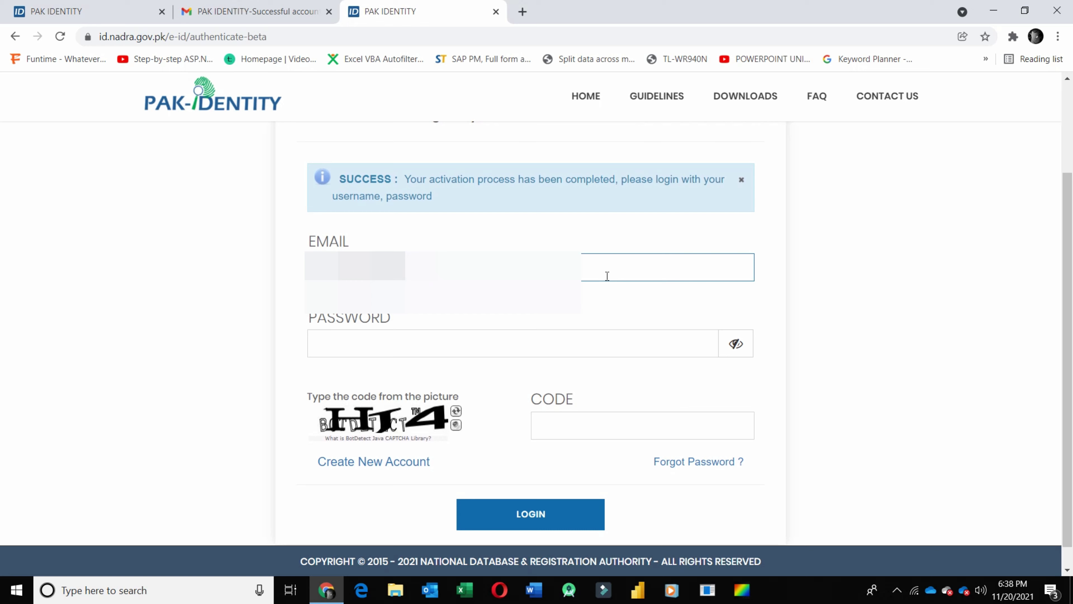
pyautogui.write('@gmail')
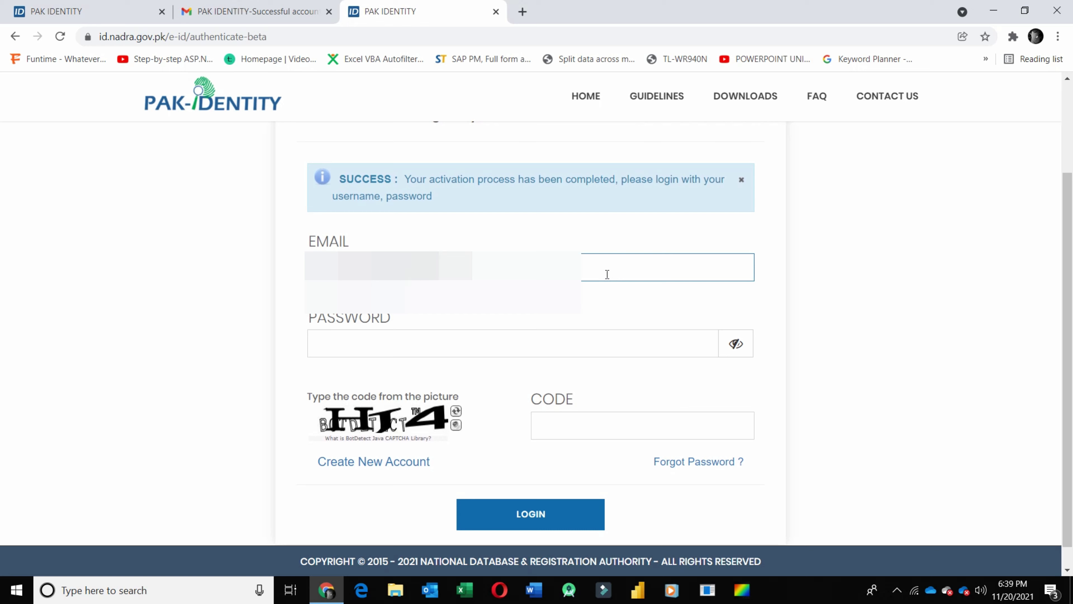
pyautogui.click(591, 349)
pyautogui.write('•')
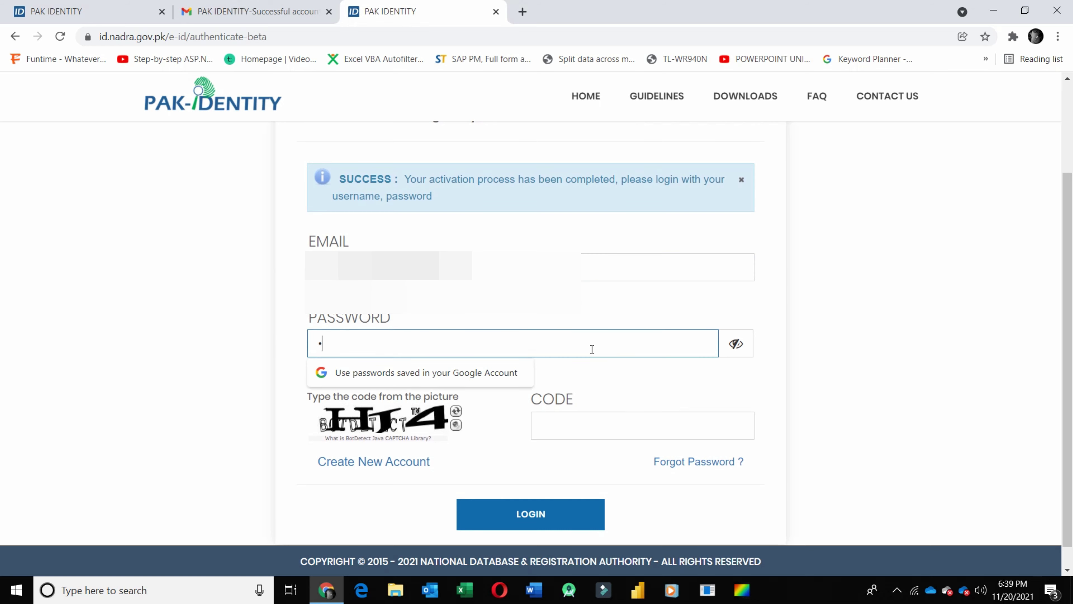
pyautogui.write('••••••')
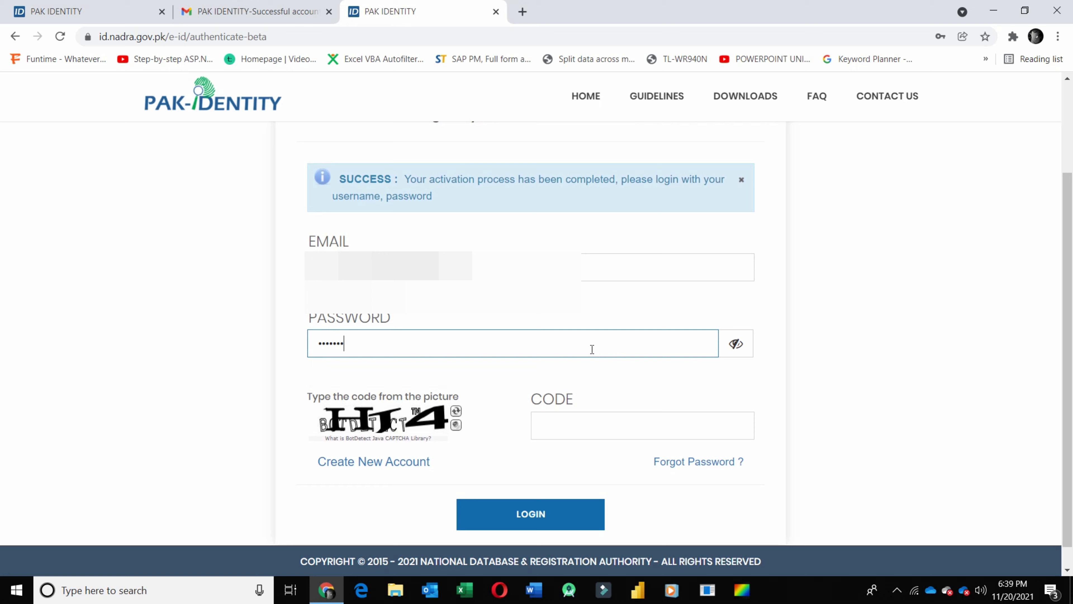
pyautogui.write('•••')
# - Reload the captcha until readable, enter RCP and log in
pyautogui.click(456, 411)
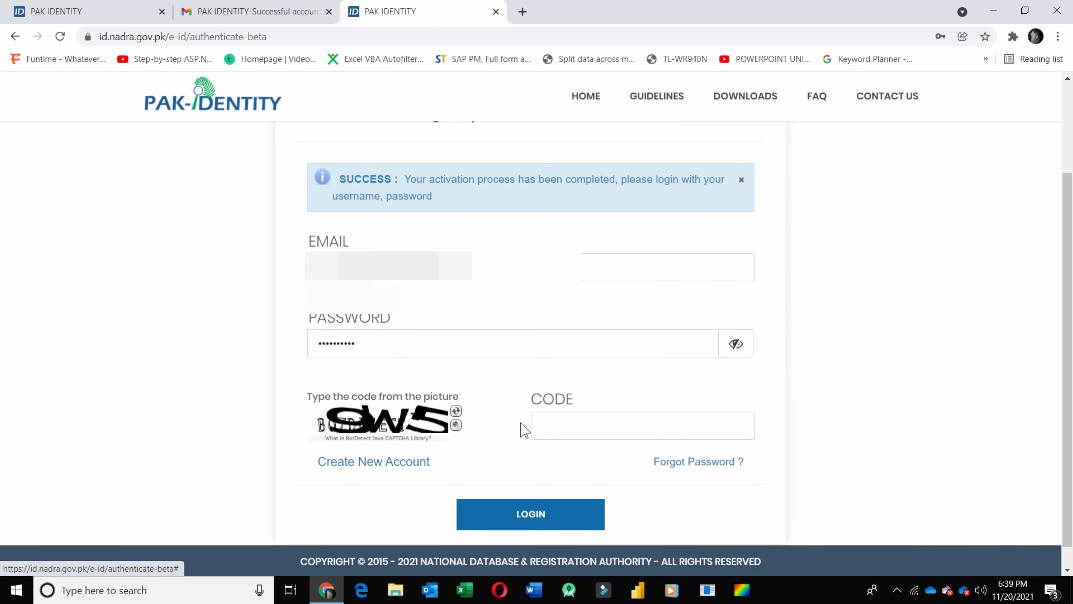
pyautogui.click(461, 411)
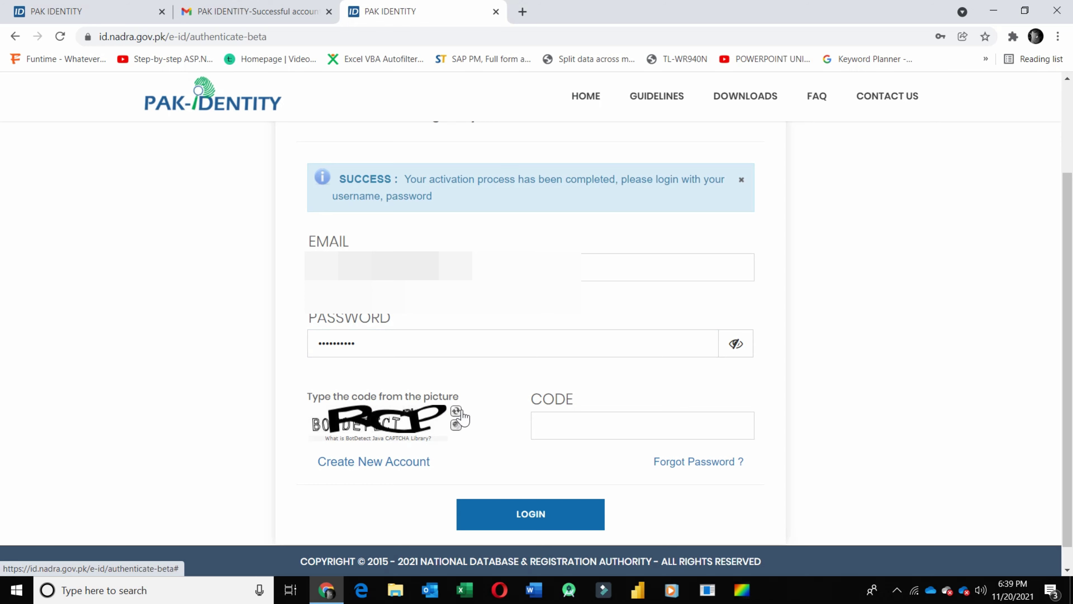
pyautogui.click(561, 423)
pyautogui.write('RC')
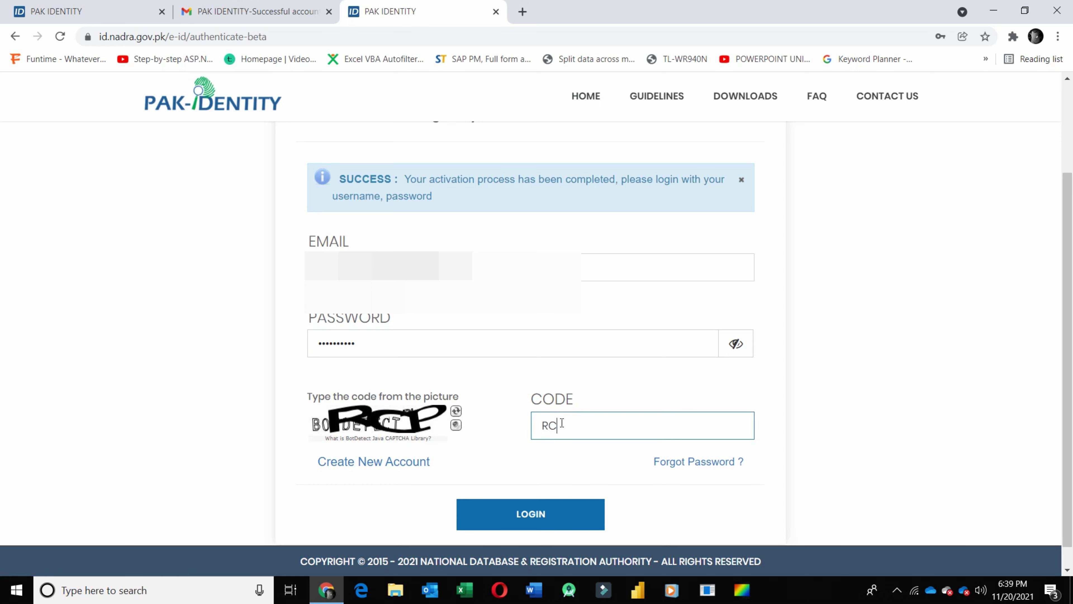
pyautogui.write('P')
pyautogui.click(545, 520)
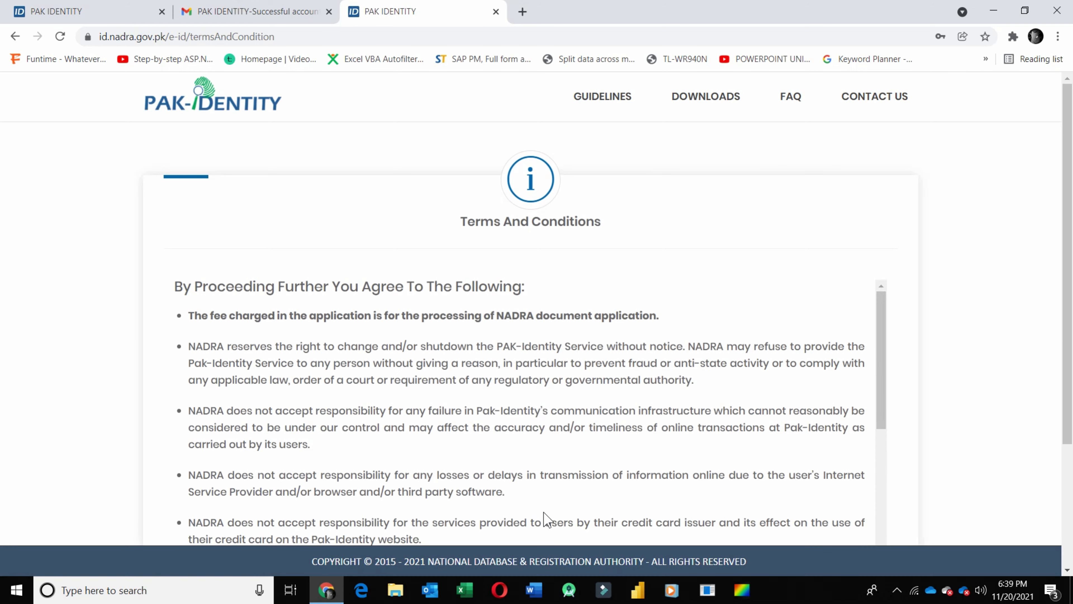
# - Scroll through the Terms And Conditions and accept them to continue
pyautogui.scroll(-1, 1071, 182)
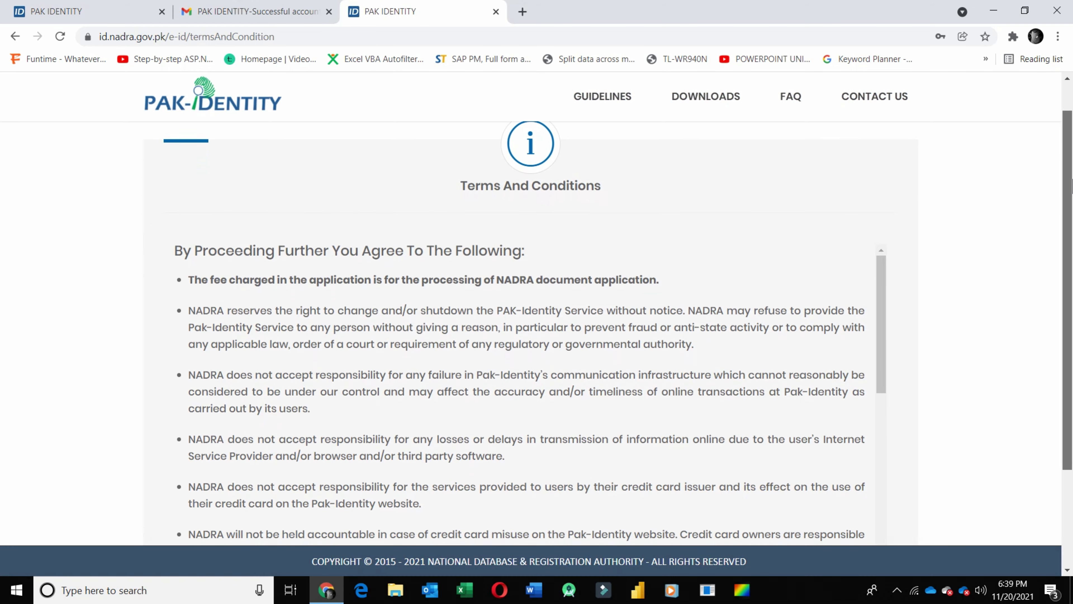
pyautogui.scroll(-3, 1070, 181)
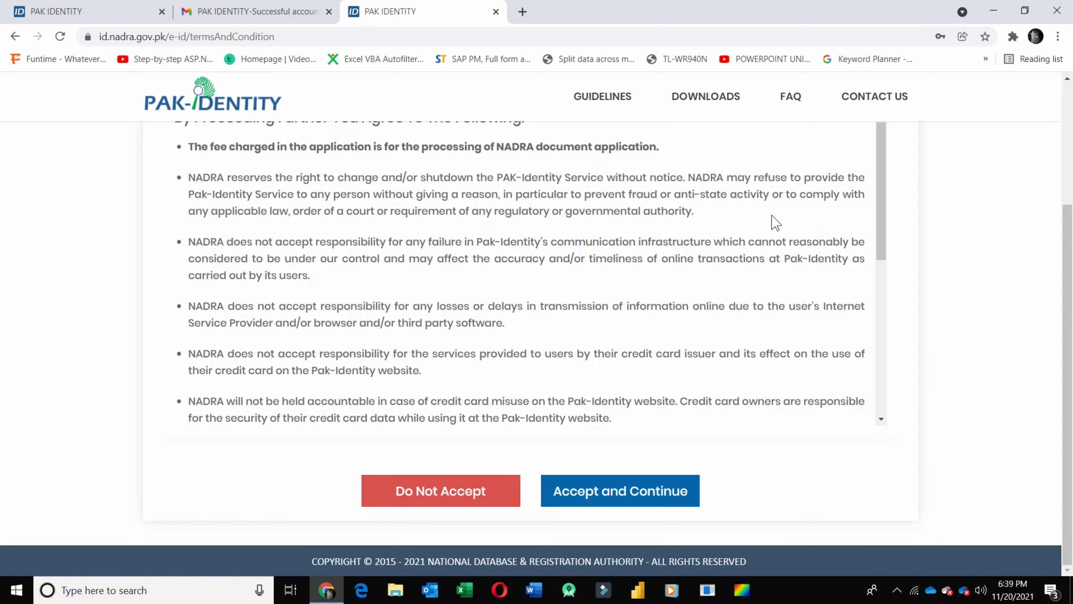
pyautogui.click(653, 492)
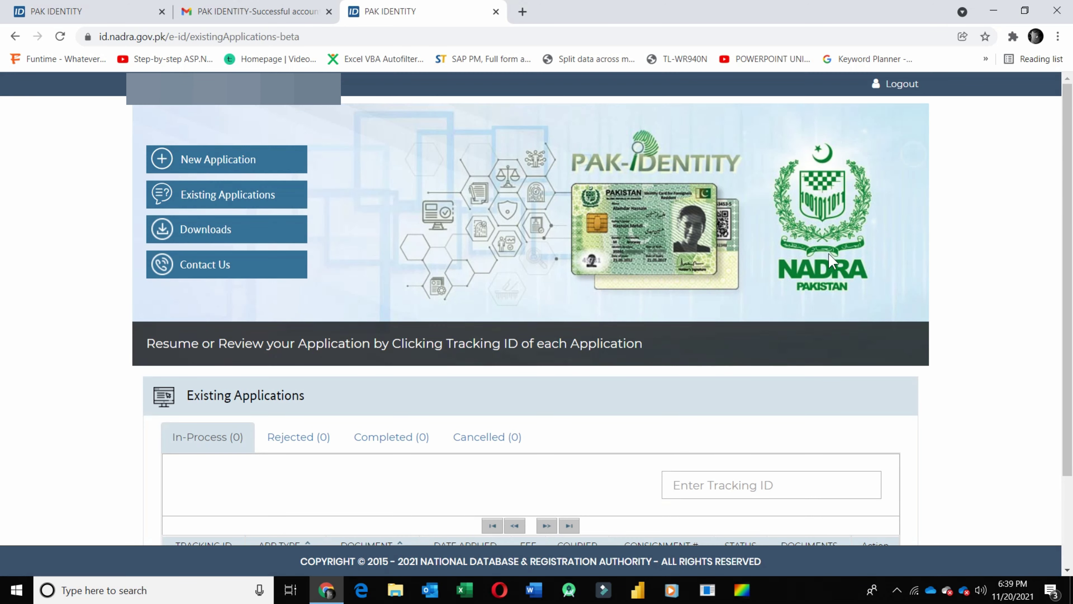
# - Review the empty Existing Applications list, then minimise Chrome to the desktop
pyautogui.scroll(-3, 1071, 149)
pyautogui.scroll(3, 1070, 149)
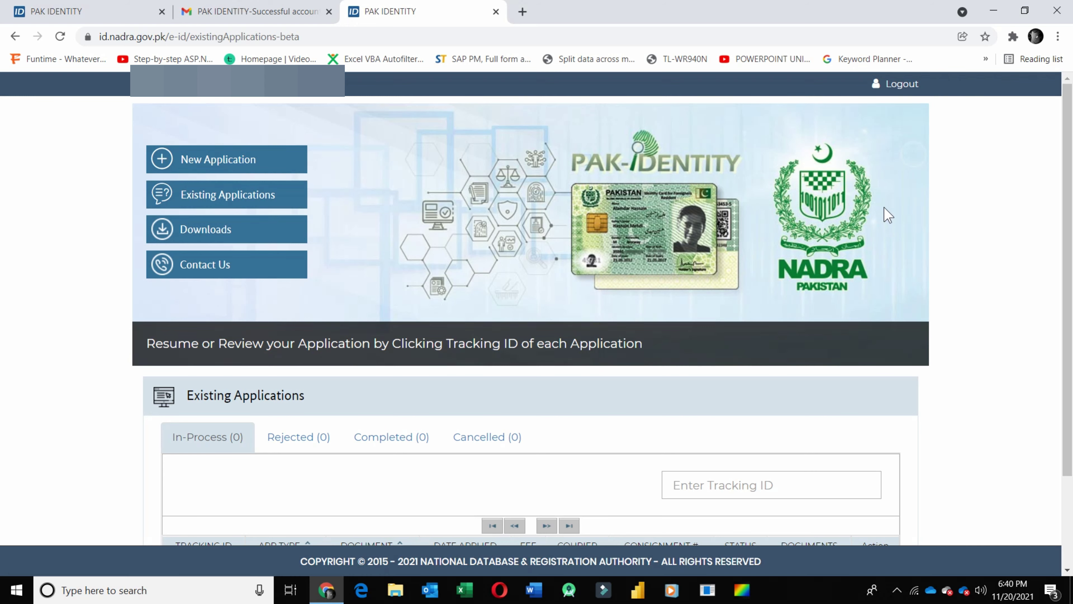
pyautogui.click(993, 11)
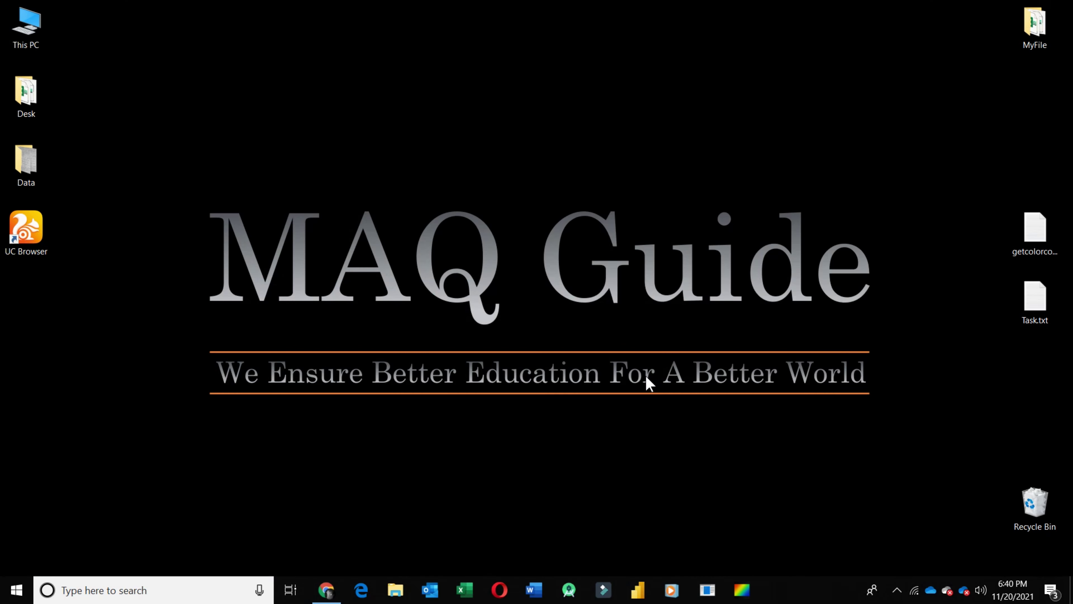